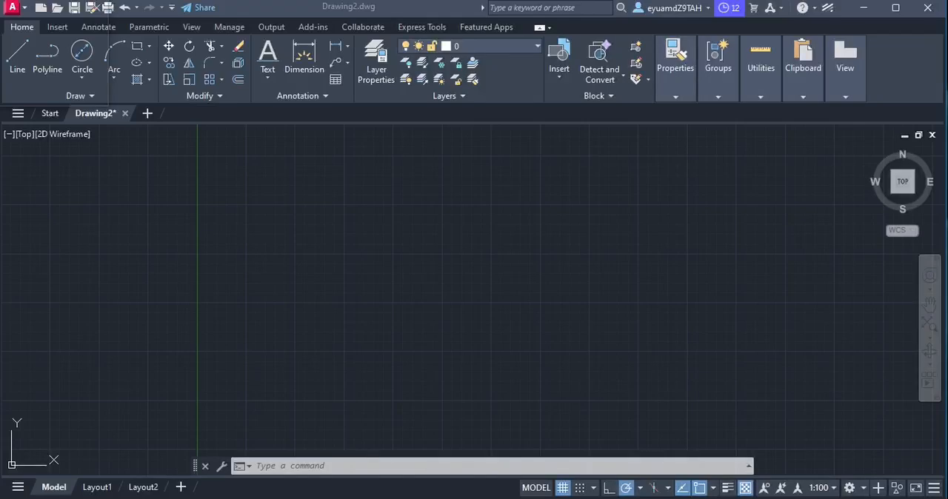
Switch to Notepad, copy all eight coordinate pairs from the untitled file, and return to AutoCAD
key(alt+Tab)
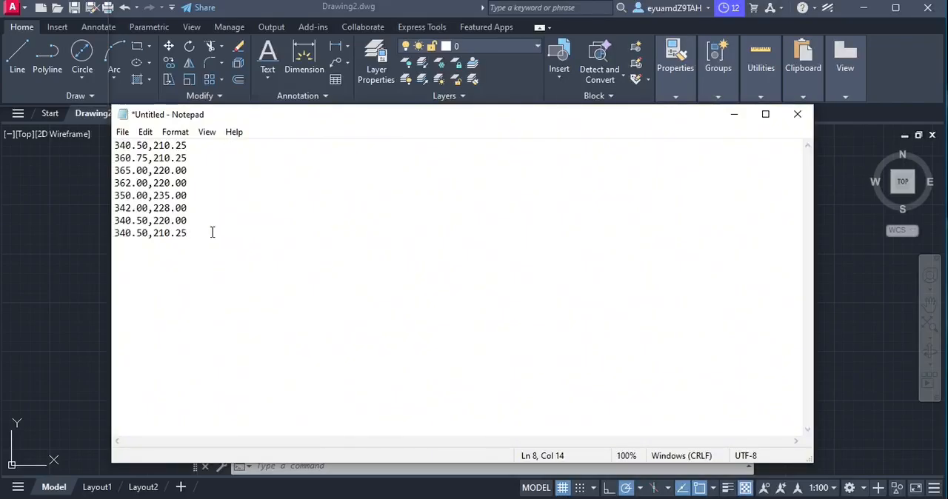
drag(212, 233, 113, 145)
right_click(150, 152)
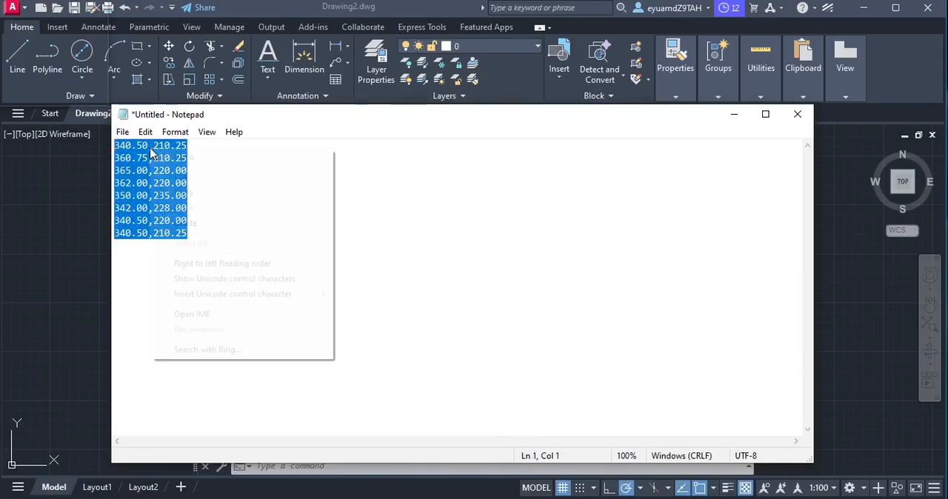
click(195, 193)
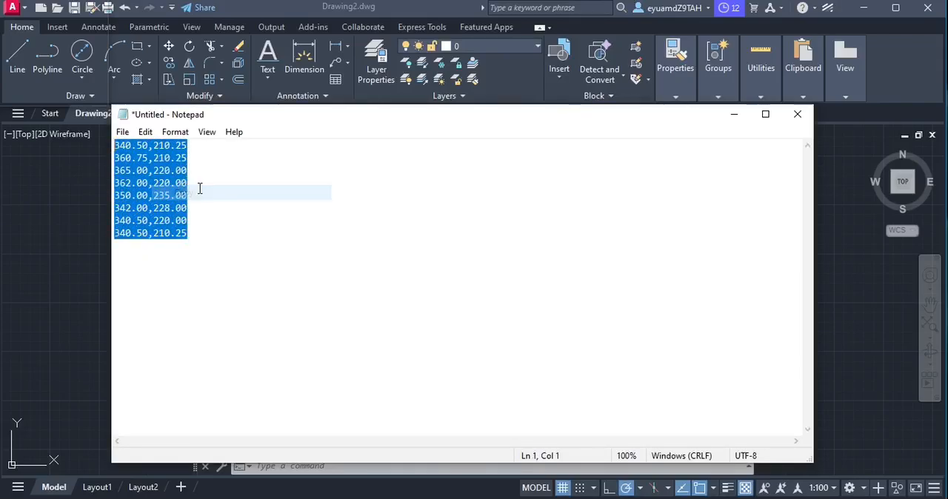
click(735, 115)
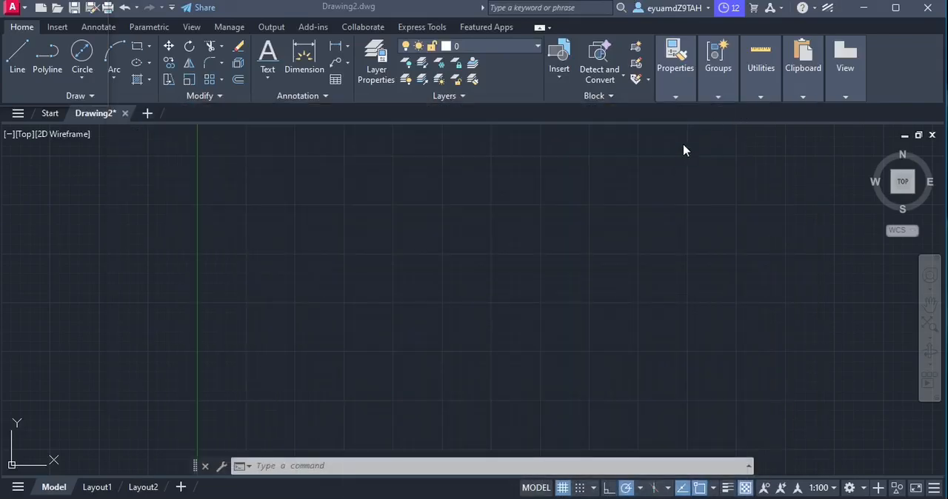
Draw a polyline through the eight copied coordinate pairs, starting and ending at 340.50,210.25
click(294, 465)
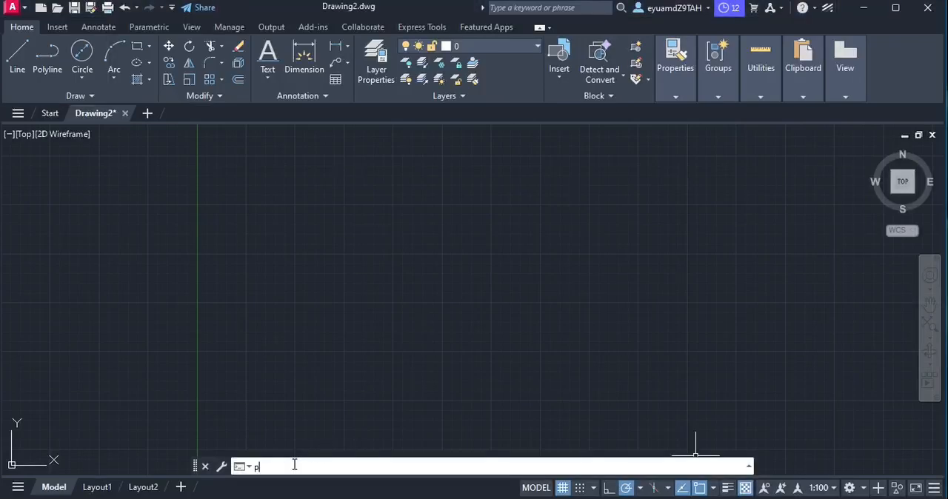
text(p)
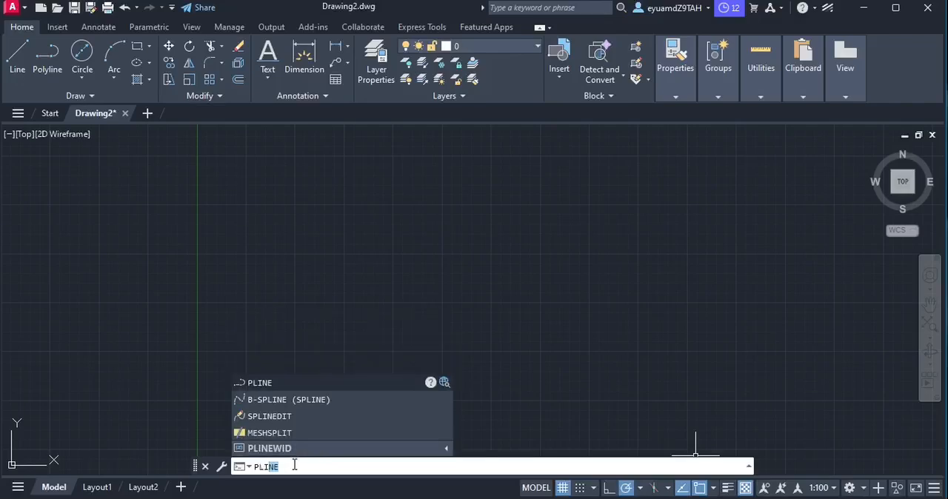
key(Return)
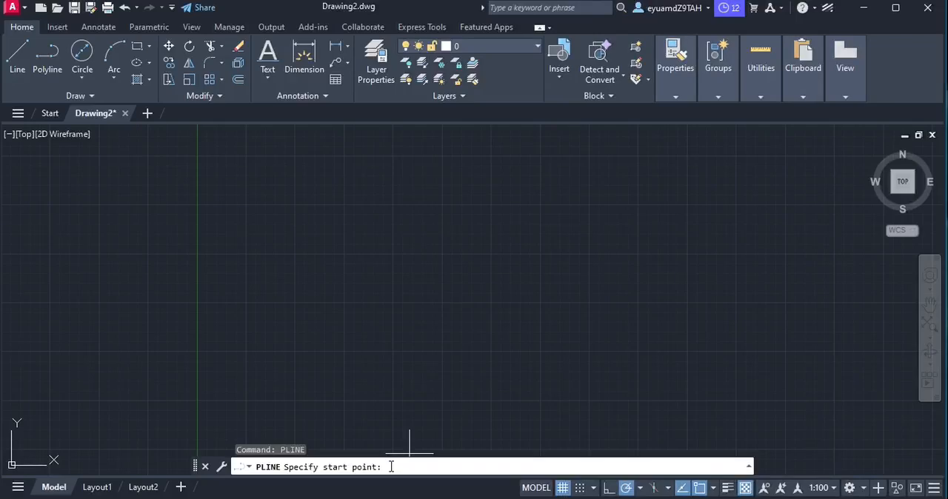
key(ctrl+v)
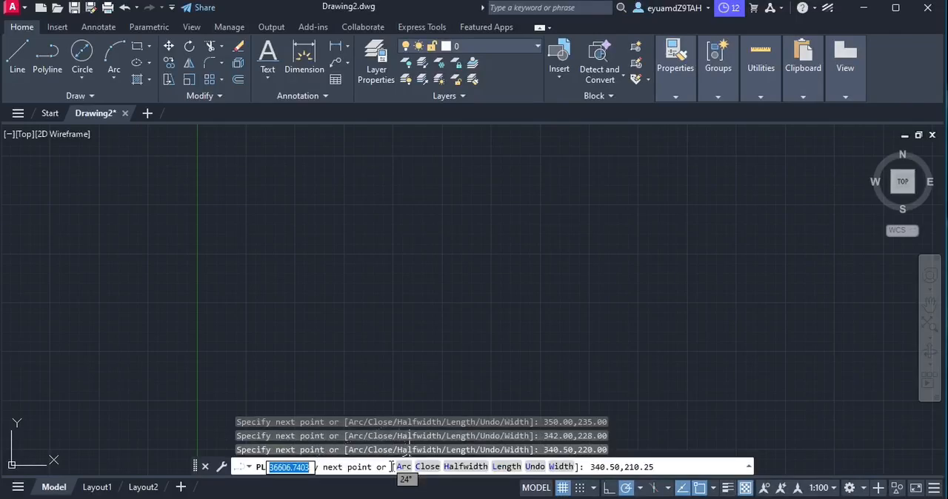
key(Return)
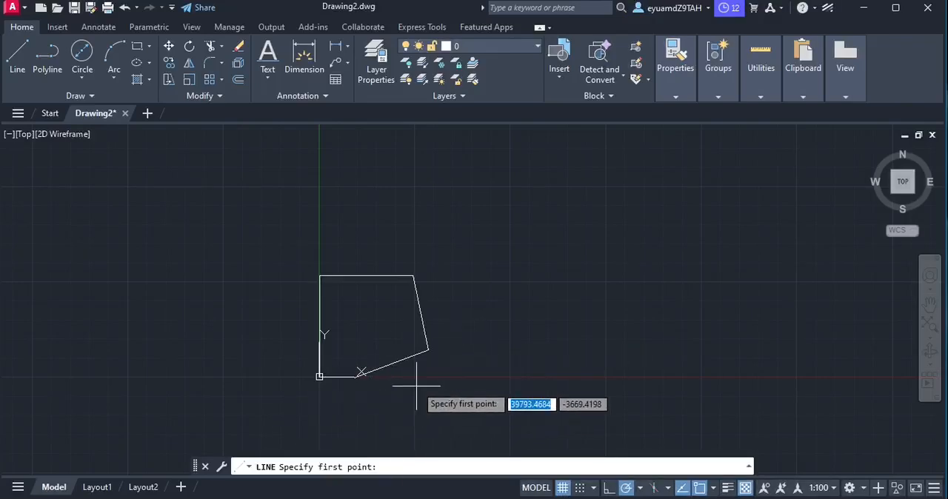
key(Escape)
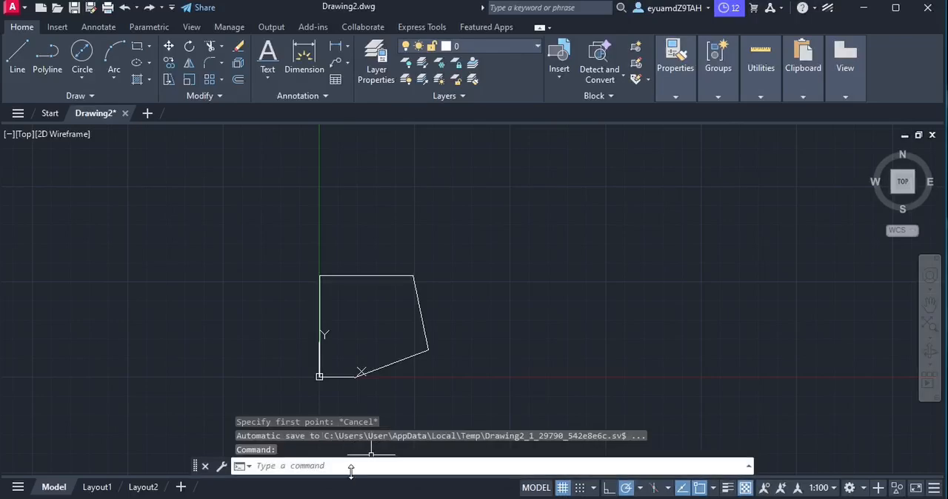
Set the point style to the circle with an upright cross through it, using PTYPE
text(ptype)
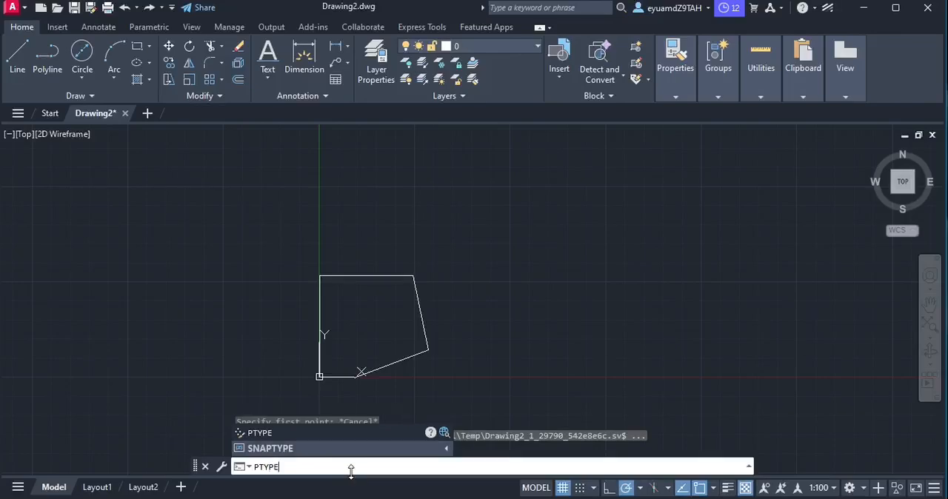
key(Return)
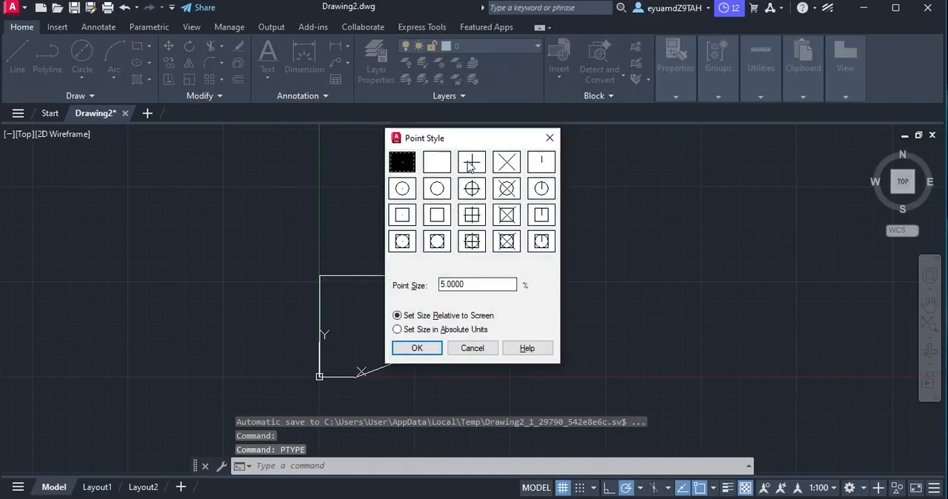
click(477, 188)
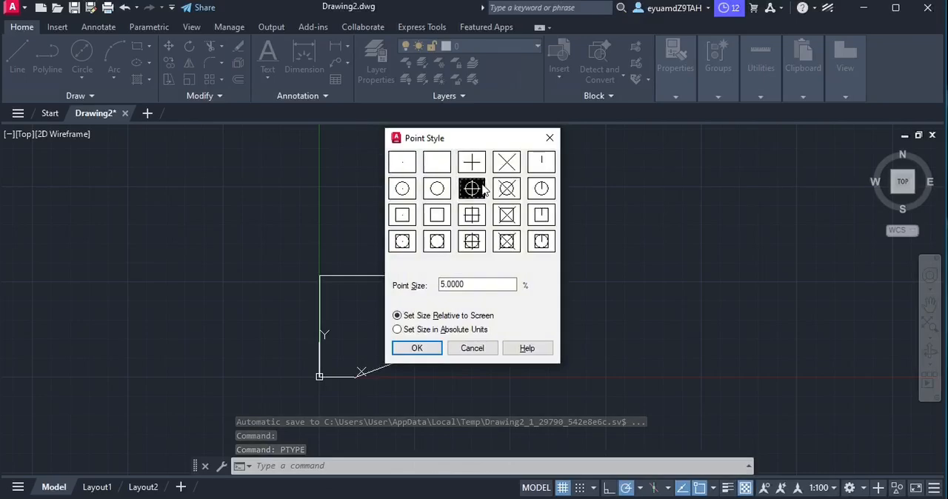
click(510, 189)
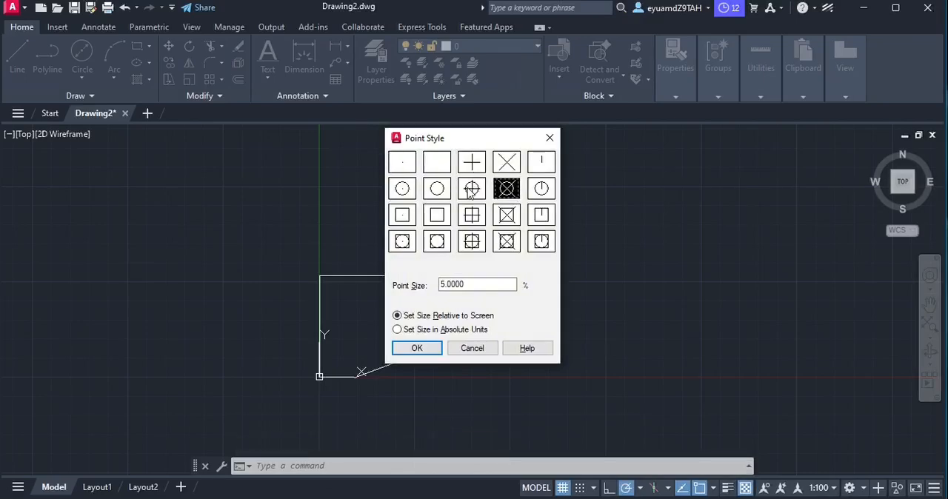
click(470, 189)
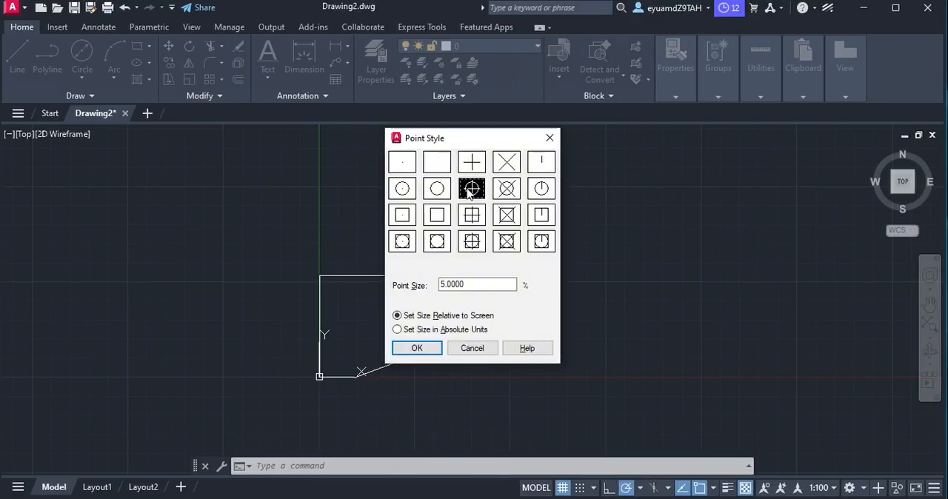
click(417, 349)
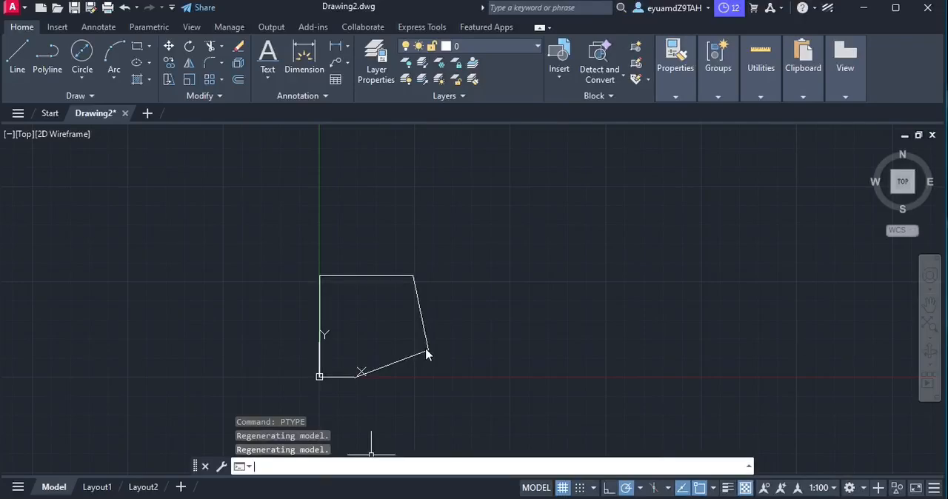
Place a point marker on the lower-left corner of the drawn outline, near the origin
text(P)
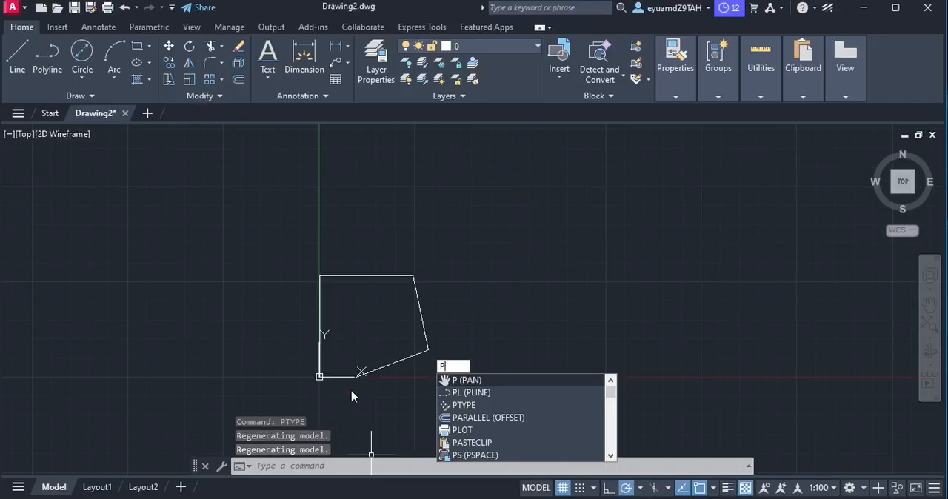
click(275, 465)
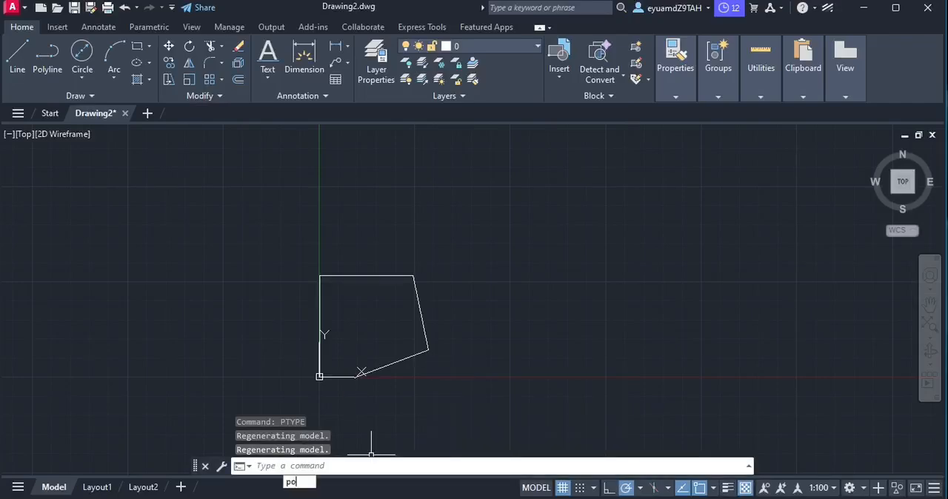
text(O)
click(315, 393)
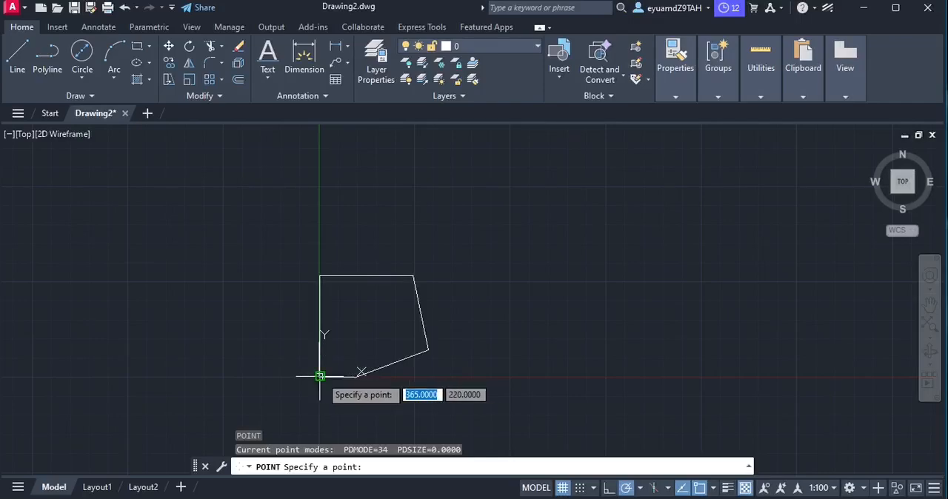
click(319, 376)
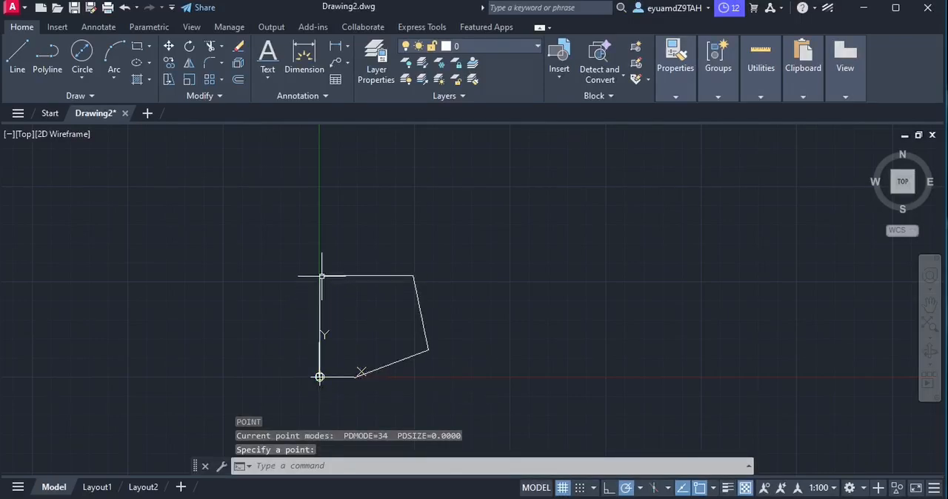
click(336, 382)
key(Escape)
key(Escape)
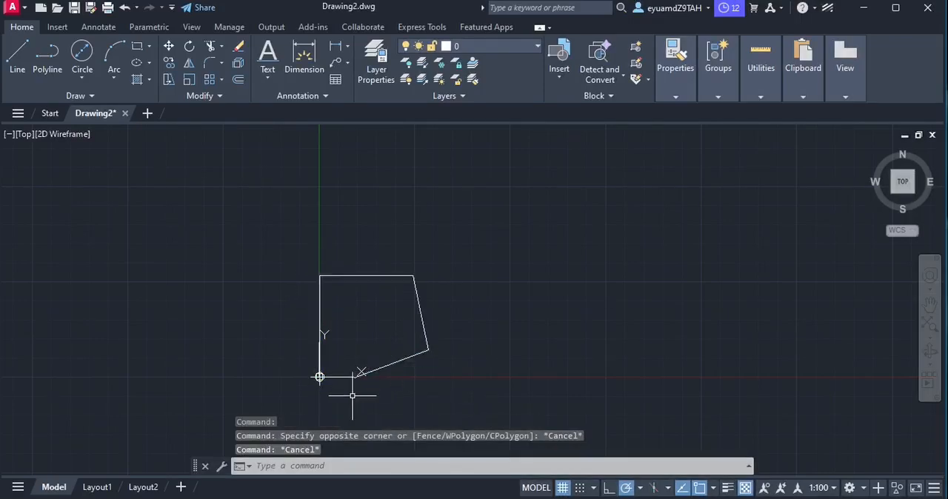
Place point markers on the outline's far right vertex and its upper-right corner
click(302, 466)
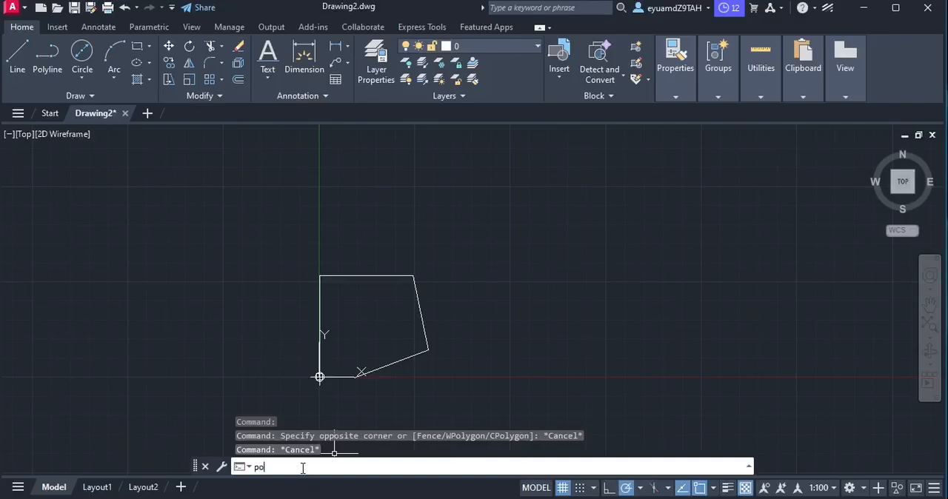
text(PO)
key(Return)
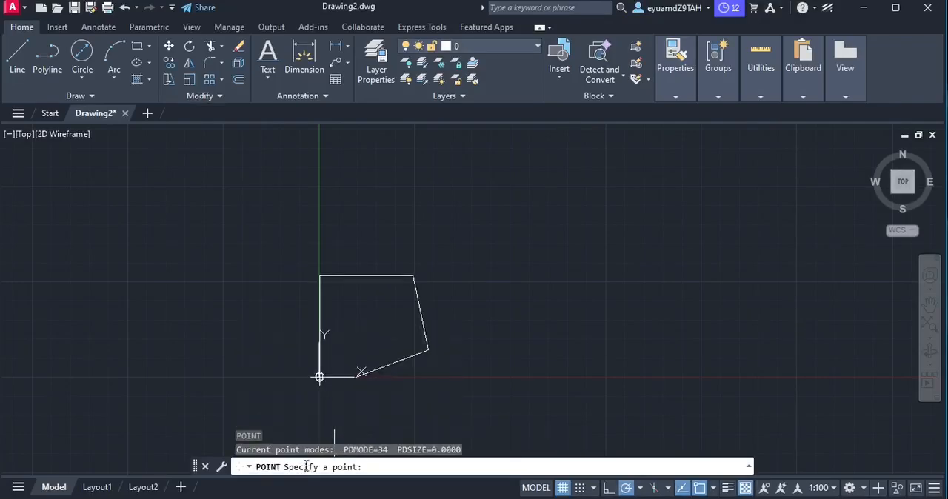
click(427, 349)
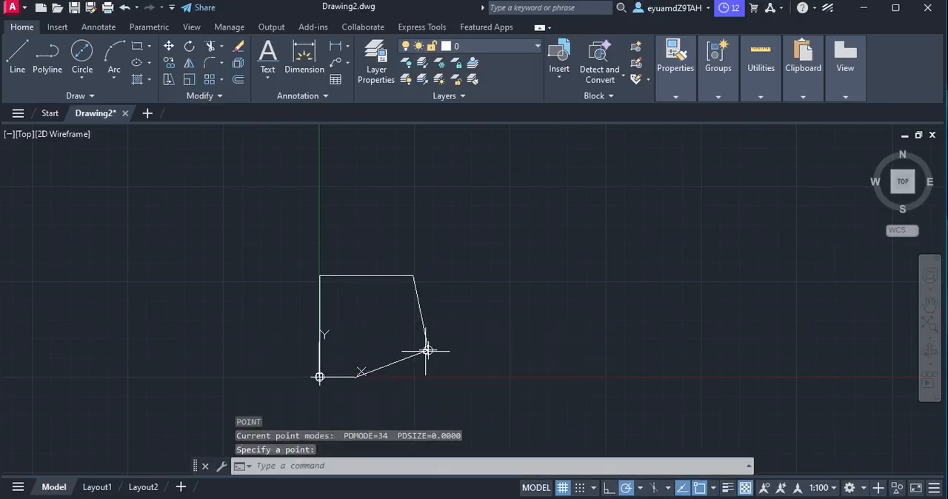
click(274, 468)
text(po)
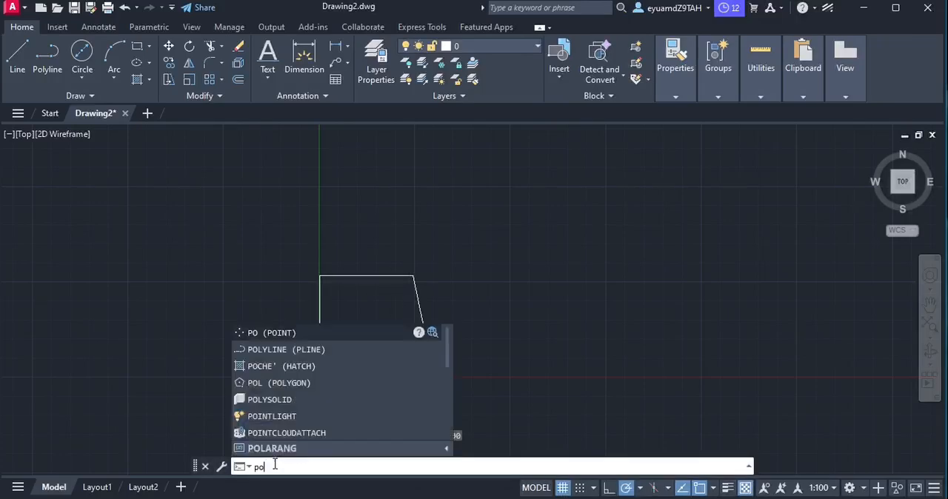
click(332, 332)
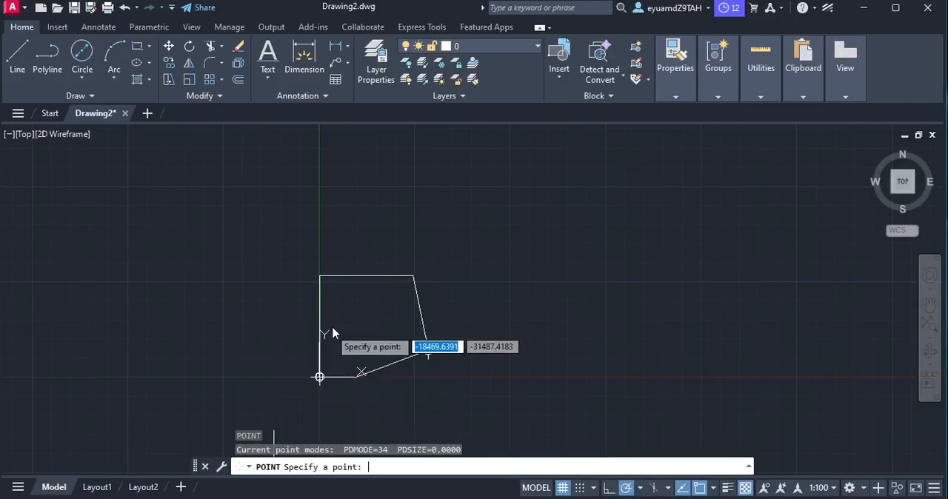
click(412, 276)
Place point markers on the outline's upper-left corner and on the lower vertex where the short bottom edge meets the sloping edge
click(296, 466)
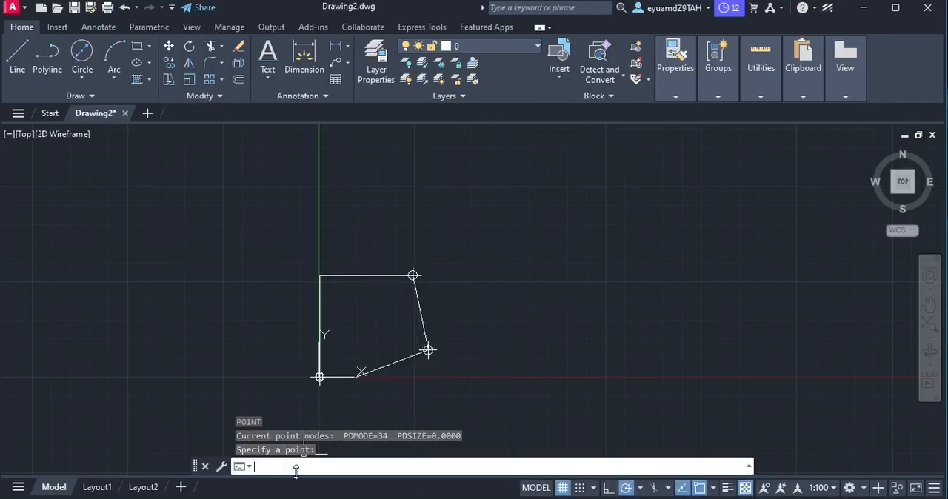
text(po)
key(Return)
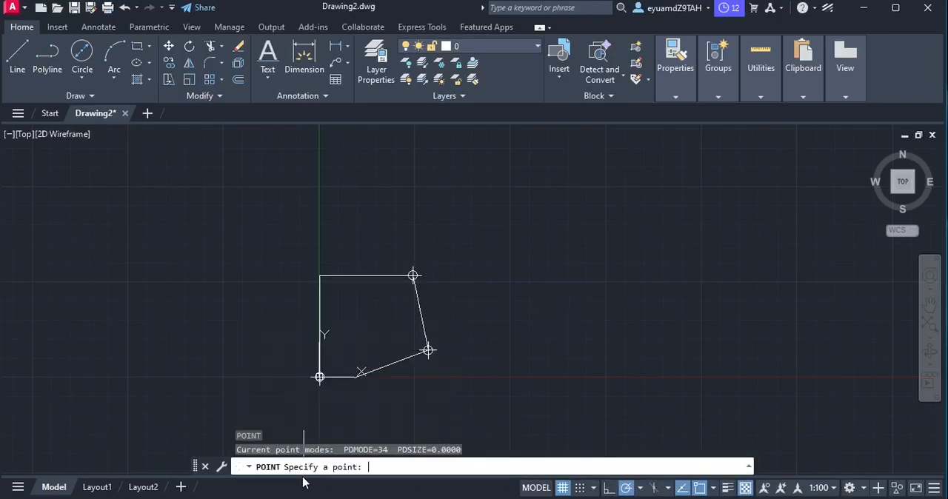
click(320, 275)
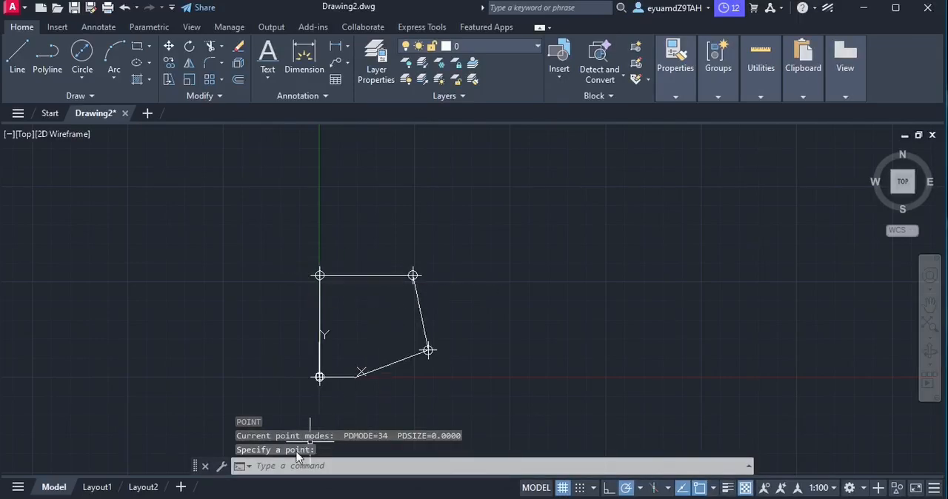
text(po)
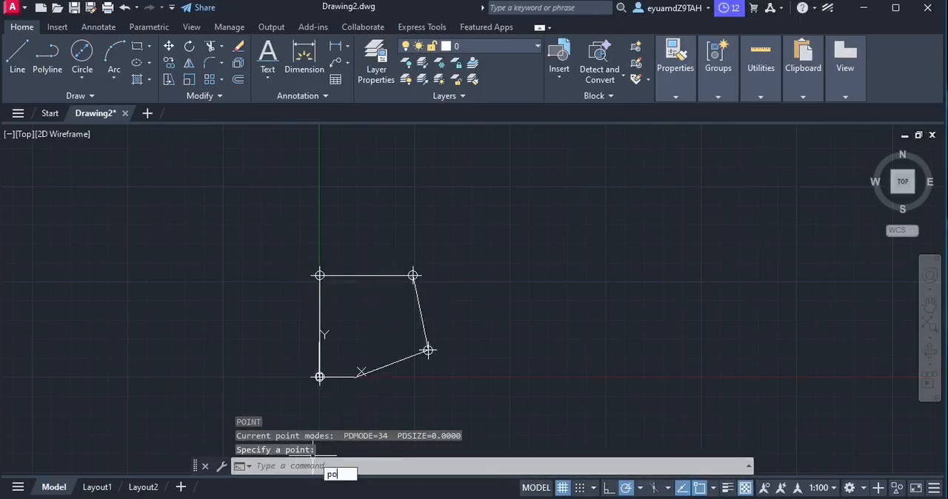
key(Return)
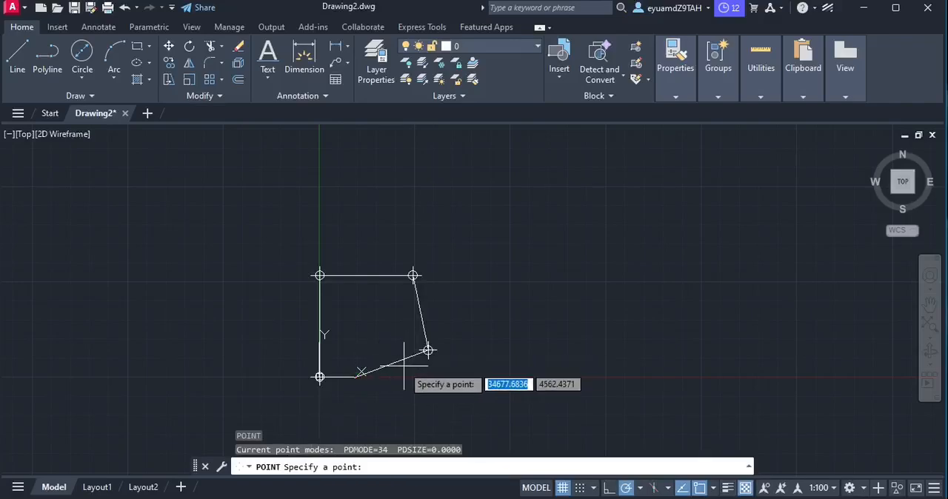
click(354, 376)
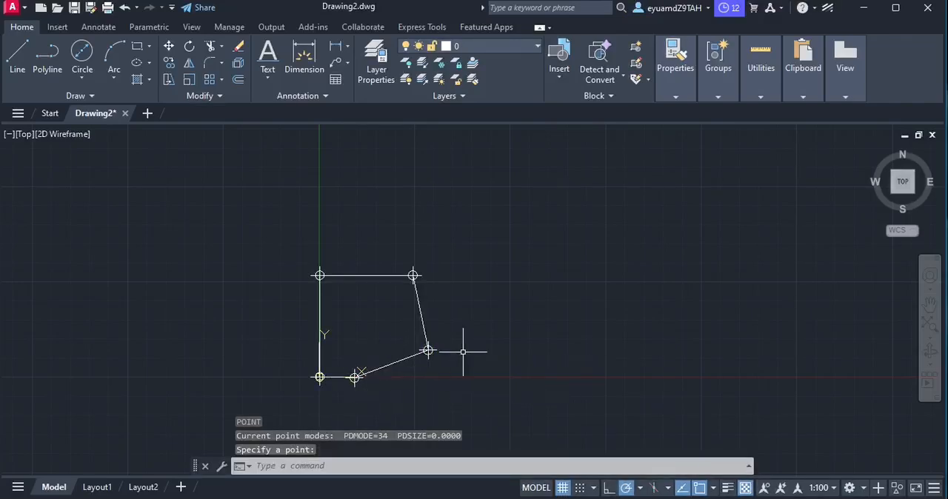